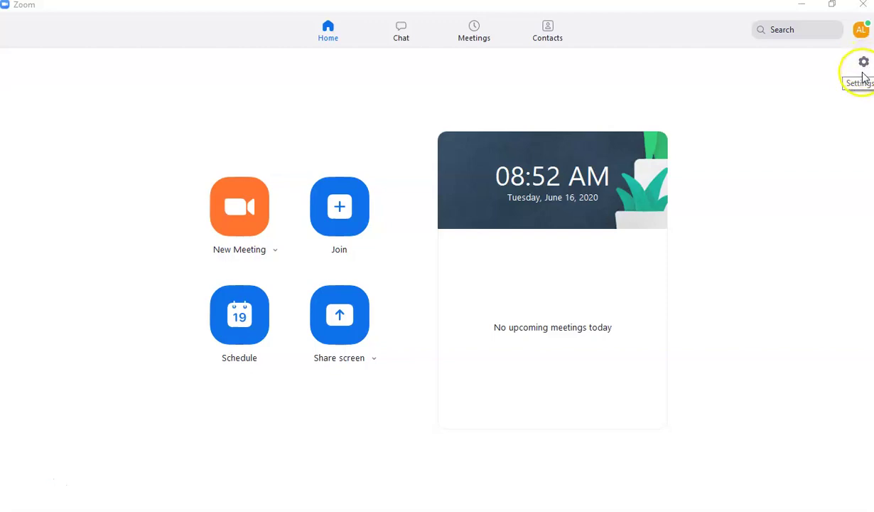
- Open Zoom Settings on the General page and follow the View More Settings link
left_click(864, 63)
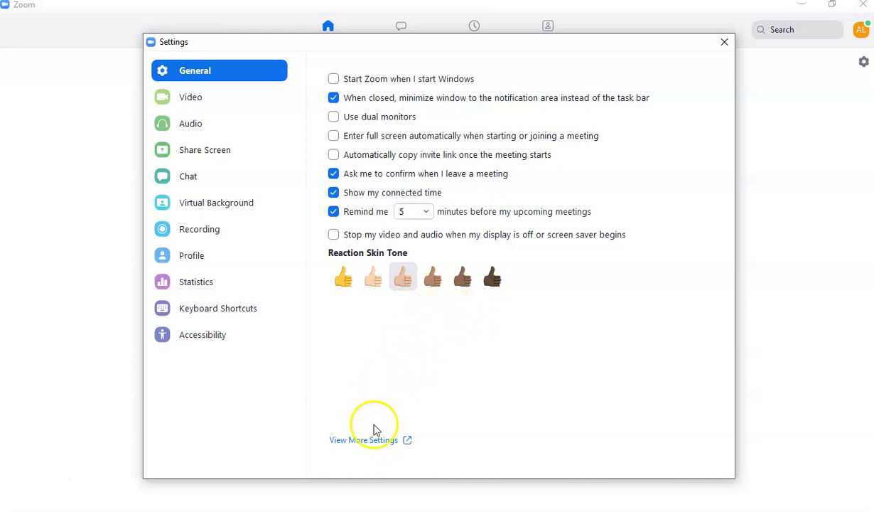
left_click(381, 441)
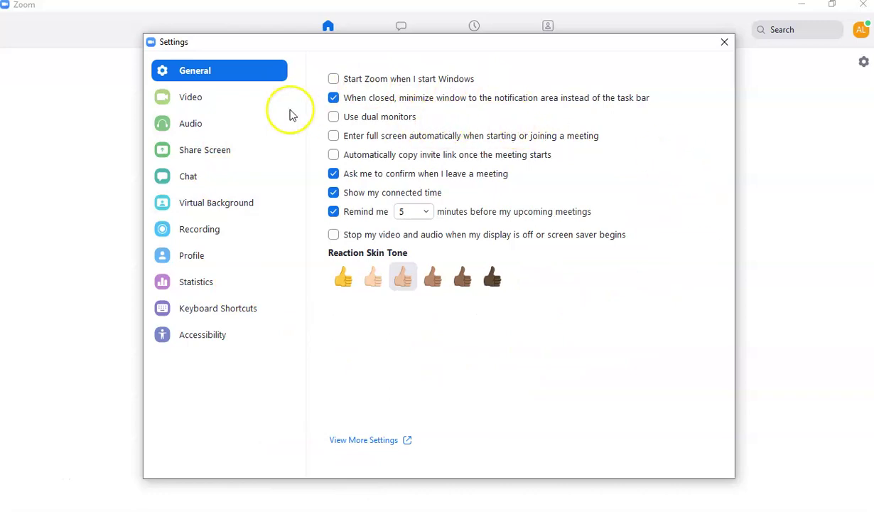
- On the Video page, switch between 16:9 and Original Ratio, and toggle Touch up my appearance off and on
left_click(206, 100)
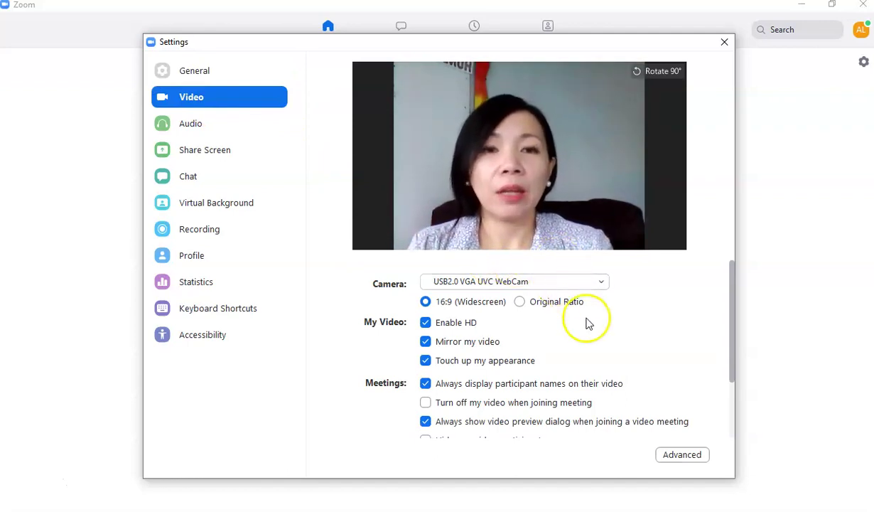
left_click(545, 307)
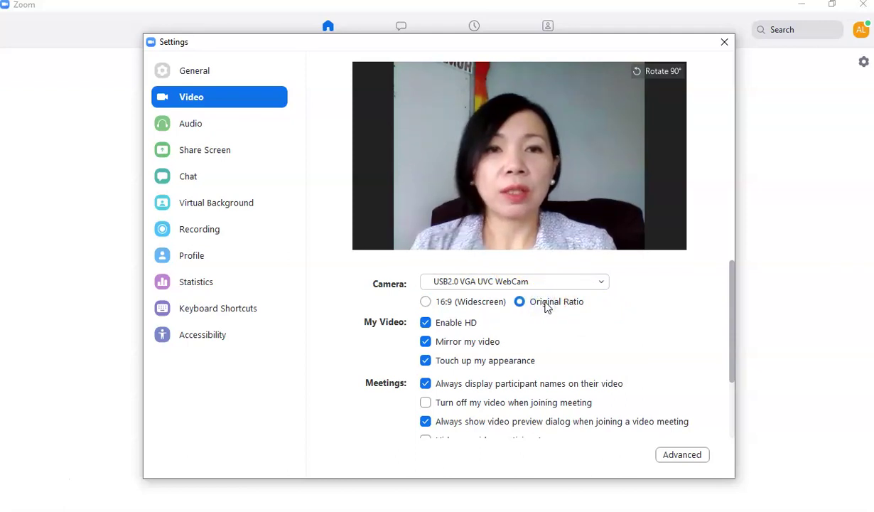
left_click(497, 303)
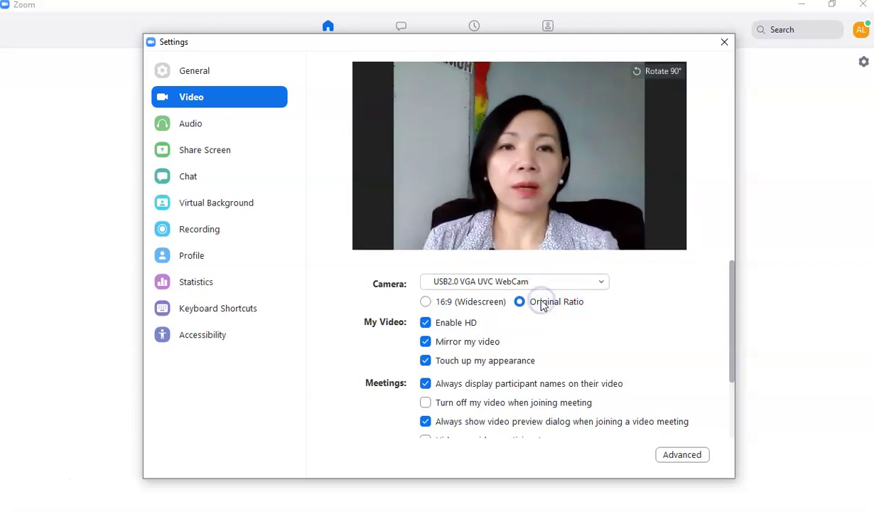
scroll(531, 319, "down", 1)
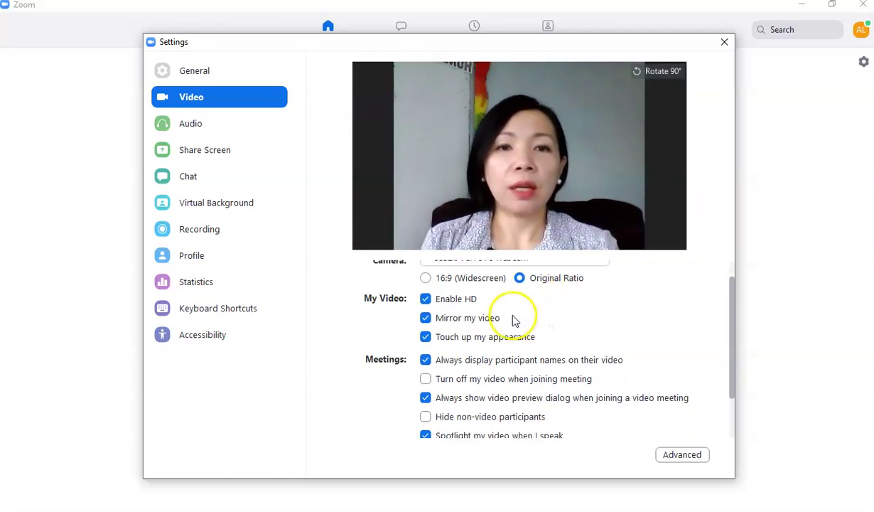
left_click(478, 342)
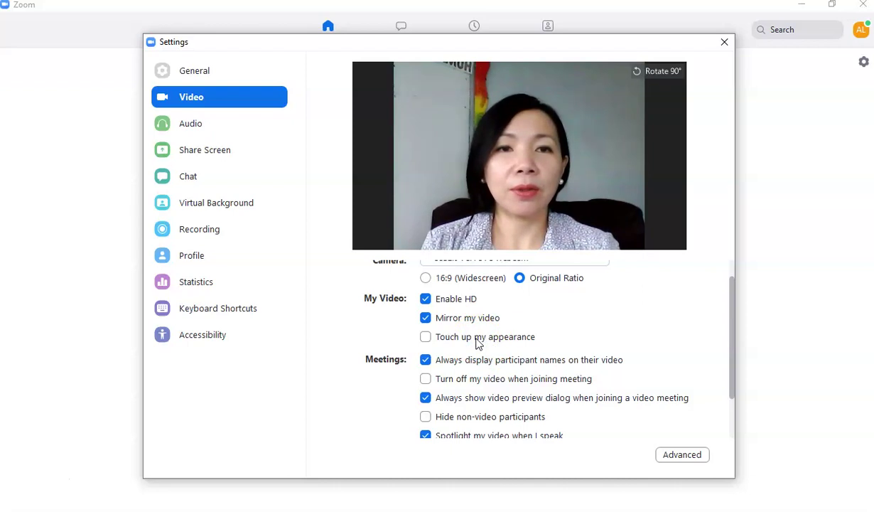
left_click(478, 341)
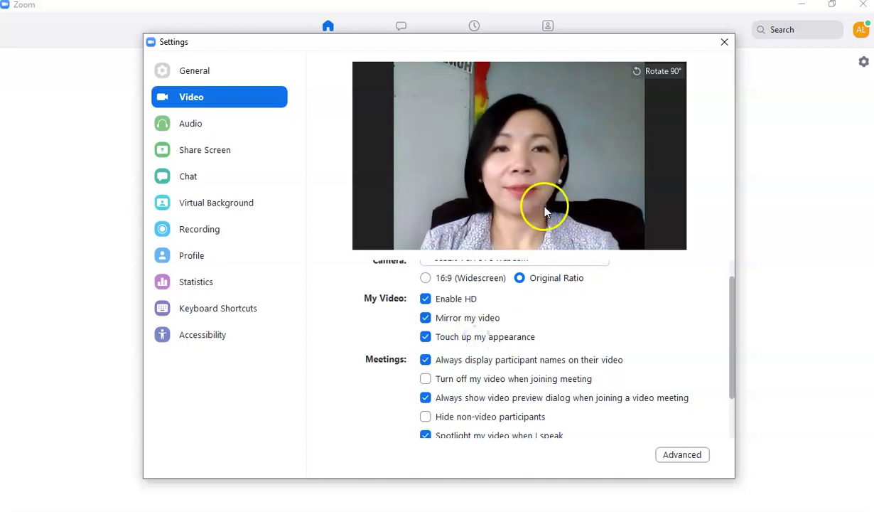
- Scroll down the Video page and enable Turn off my video when joining meeting
left_click_drag(733, 297, 738, 308)
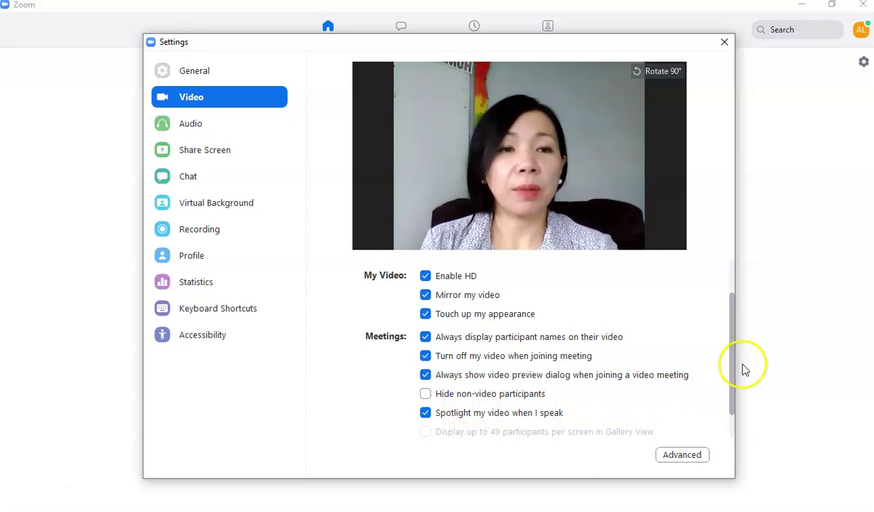
left_click_drag(734, 369, 739, 392)
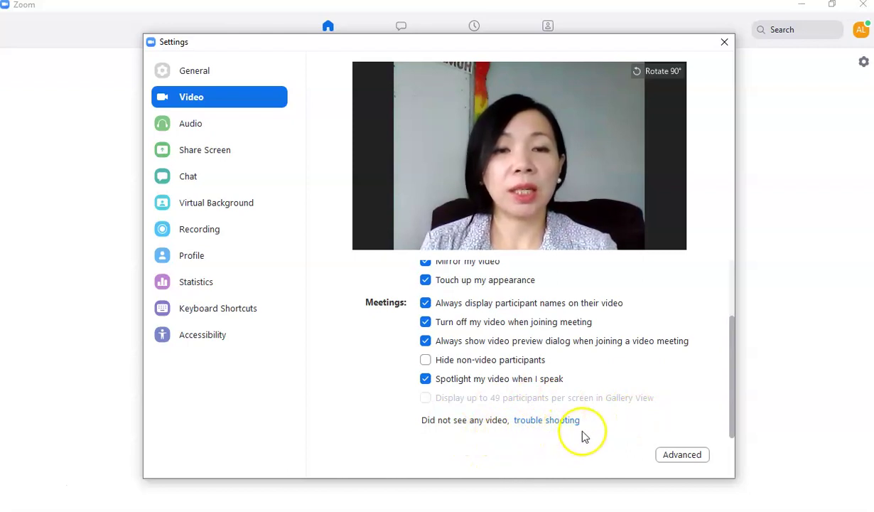
- Show advanced Video options: de-noise, hardware acceleration on, rendering and capturing methods on Auto
left_click(680, 455)
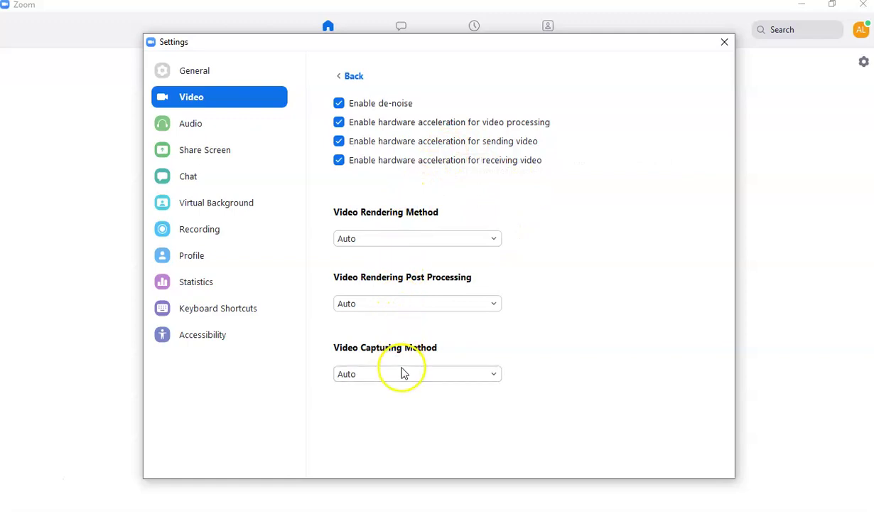
- Switch to the Audio page to review speaker and microphone devices and volume levels
left_click(253, 133)
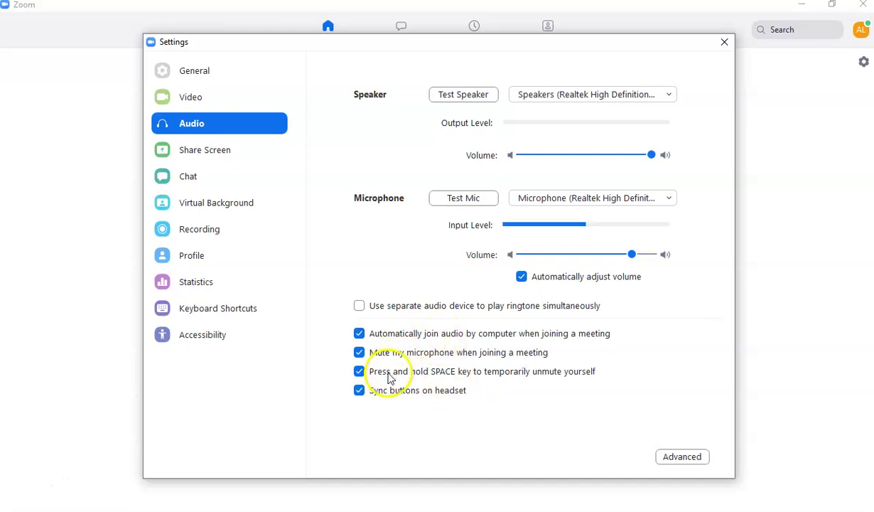
- In advanced Audio, keep noise suppression and echo cancellation on Auto, then view Share Screen settings
left_click(682, 457)
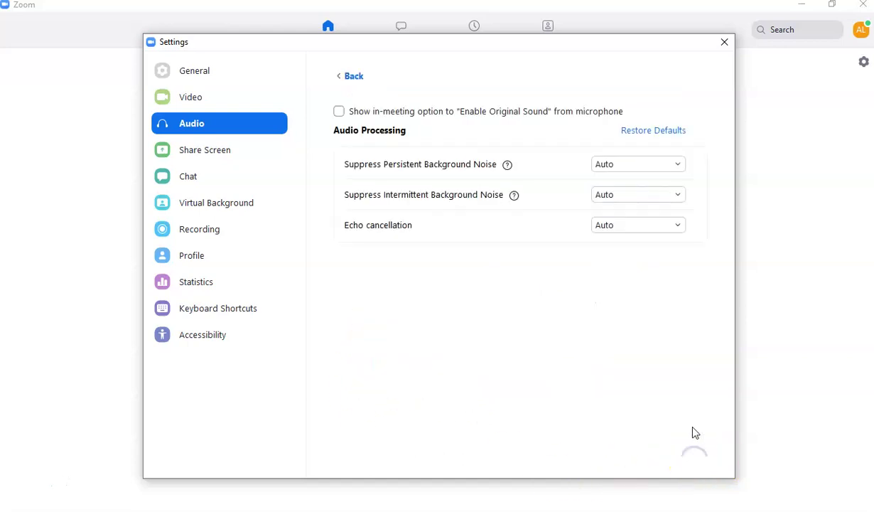
mouse_move(390, 119)
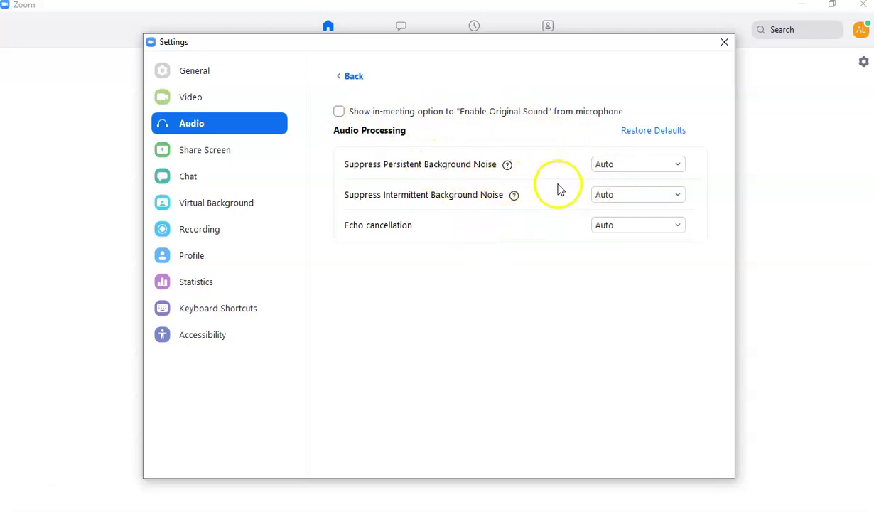
left_click(621, 166)
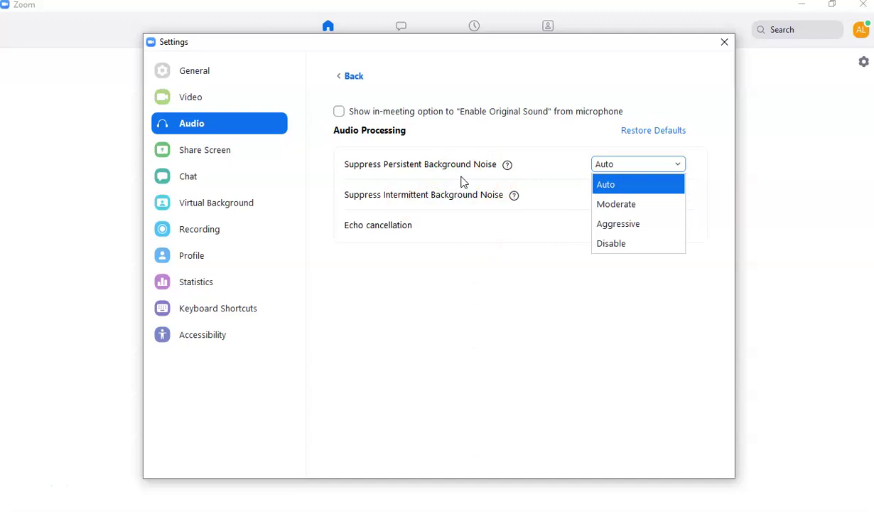
left_click(458, 264)
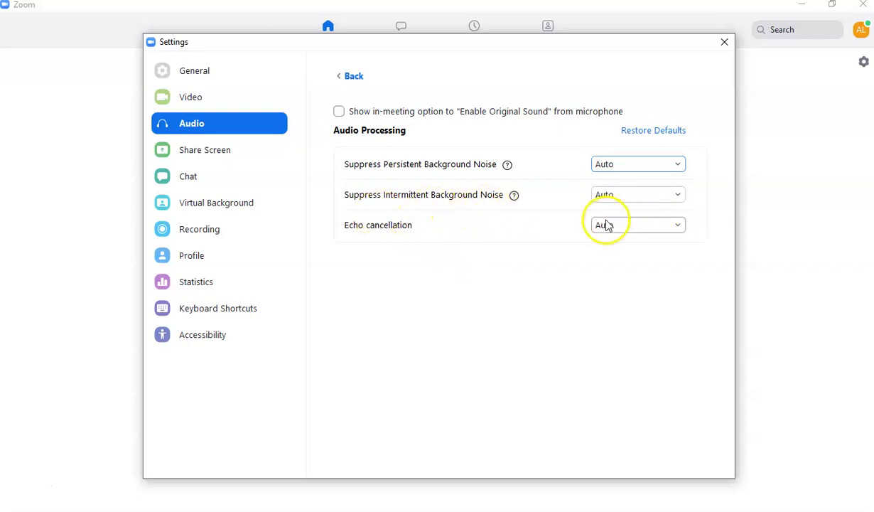
left_click(639, 226)
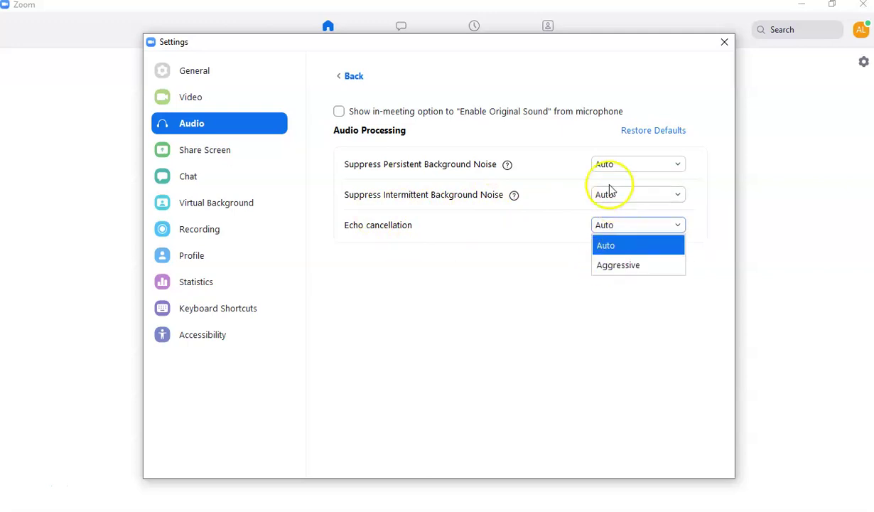
left_click(470, 301)
left_click(212, 150)
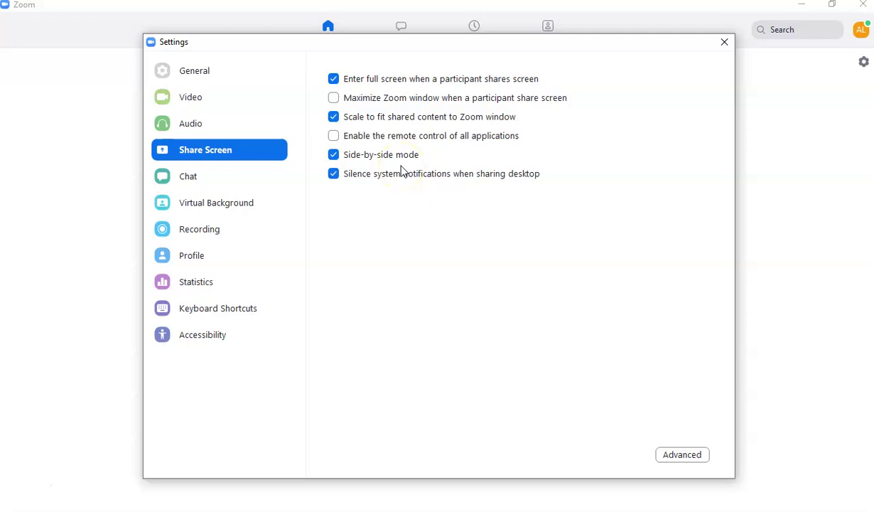
mouse_move(415, 166)
left_click(681, 455)
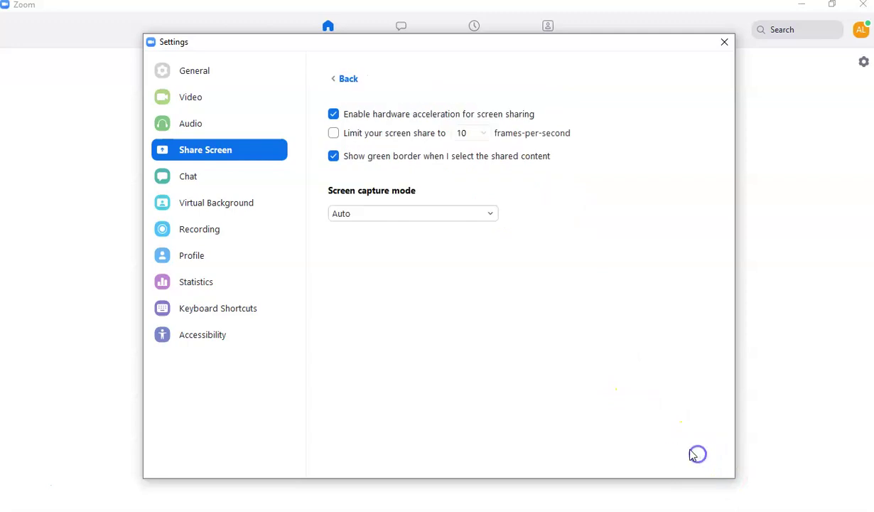
left_click(349, 79)
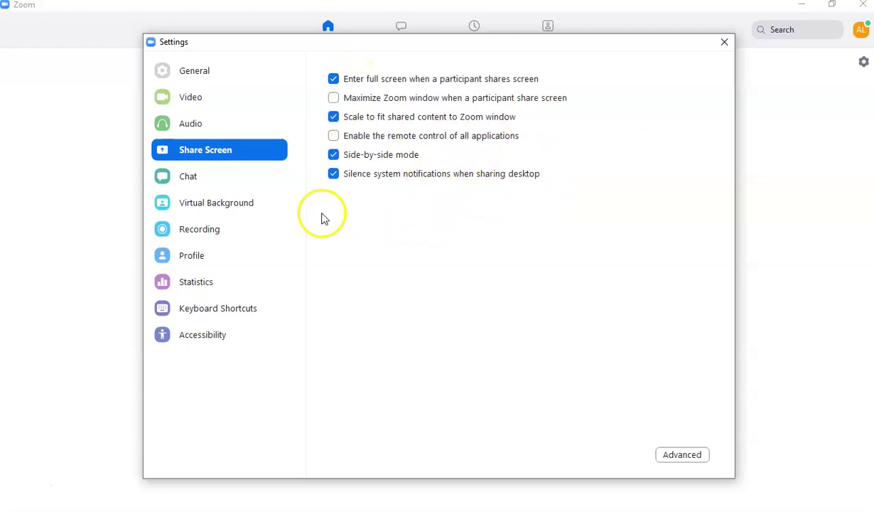
left_click(219, 182)
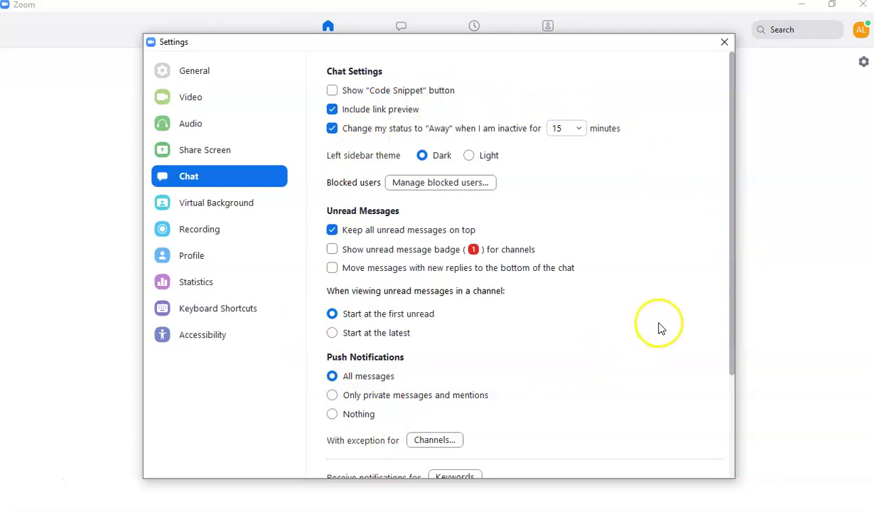
scroll(661, 327, "down", 1)
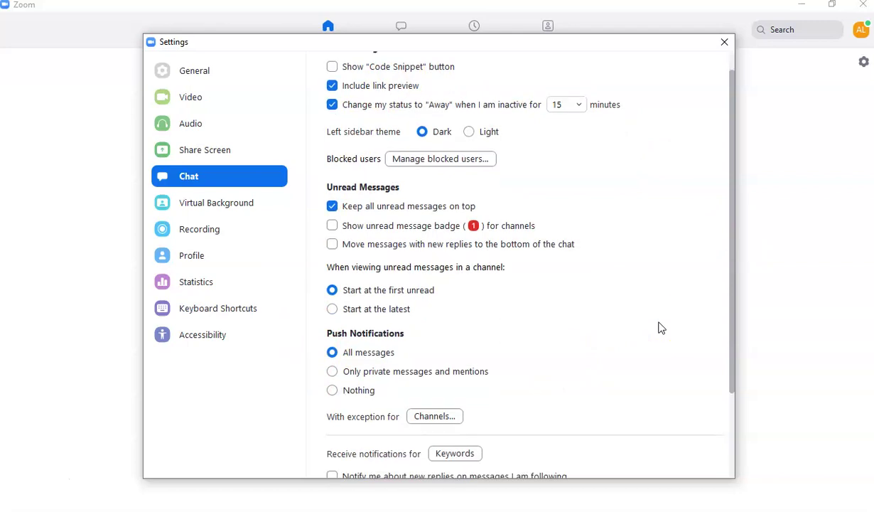
scroll(661, 328, "down", 3)
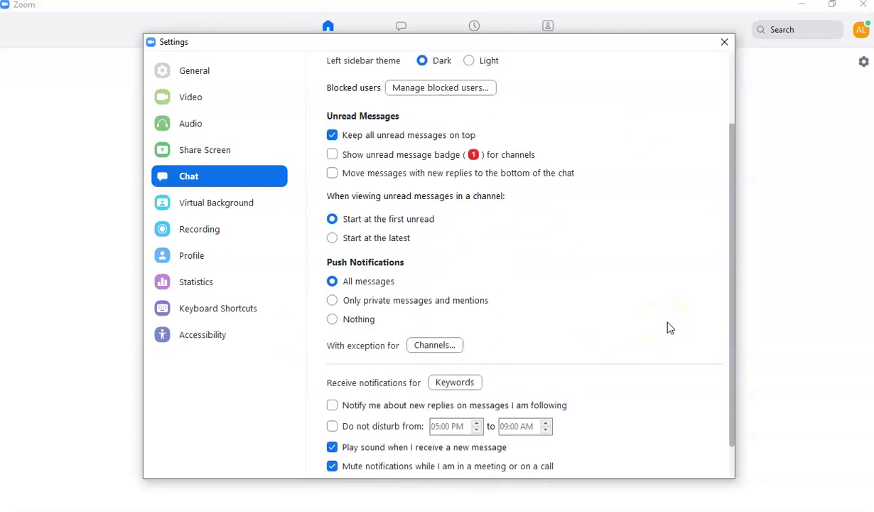
scroll(667, 327, "up", 4)
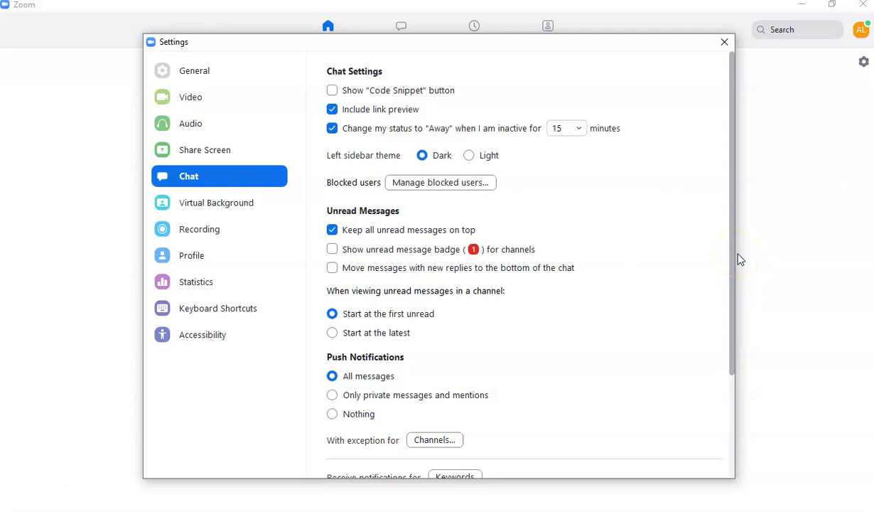
left_click_drag(739, 260, 731, 108)
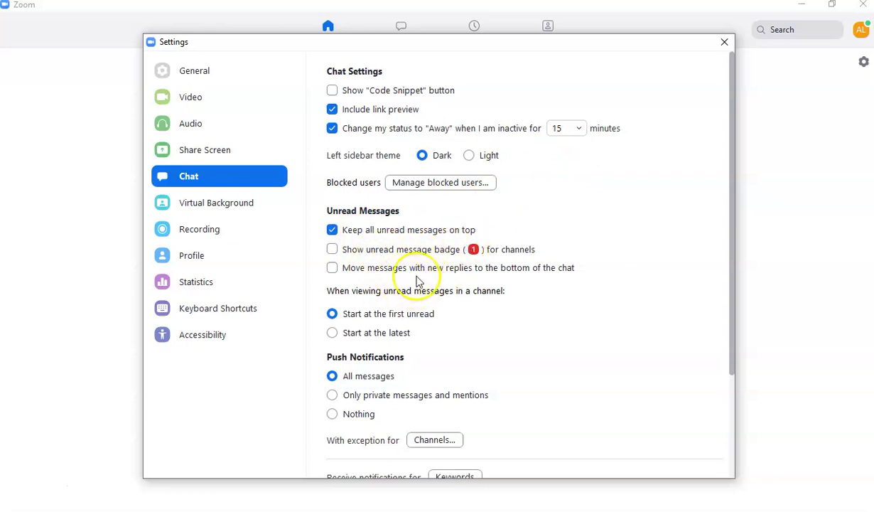
scroll(599, 303, "down", 1)
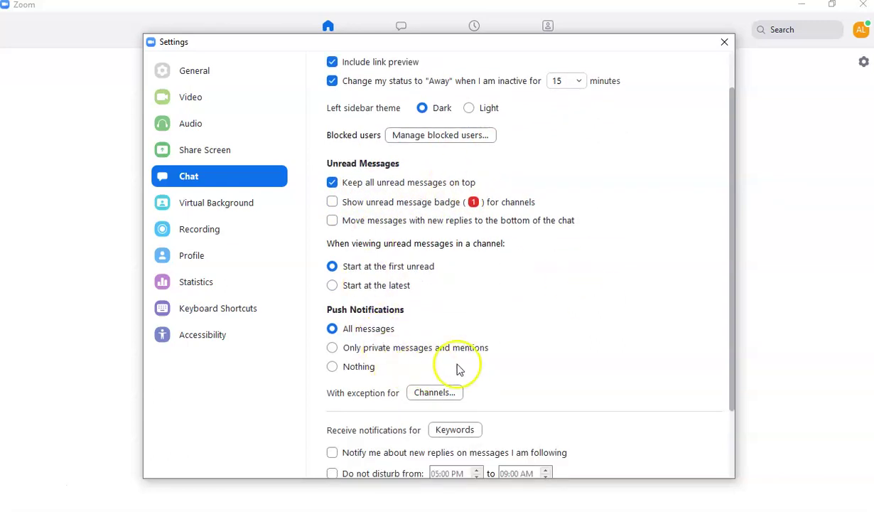
scroll(483, 358, "down", 1)
scroll(589, 336, "down", 3)
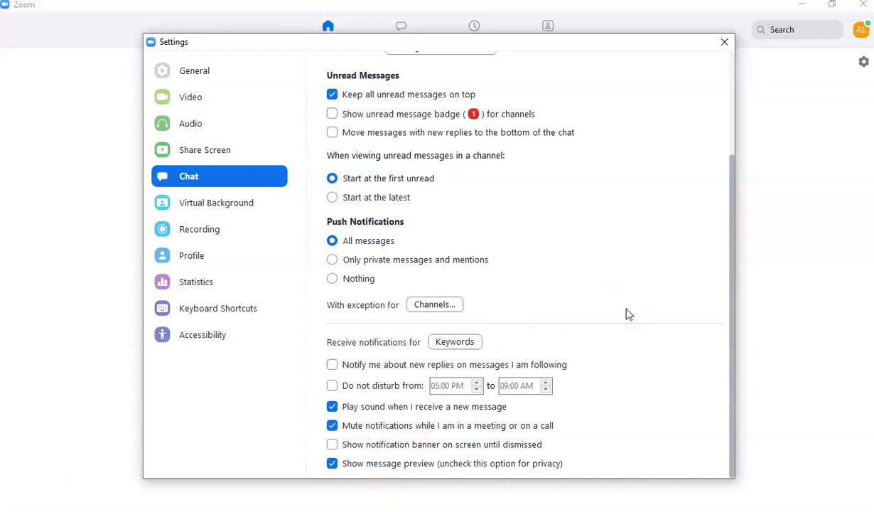
- Try the San Francisco and Grass virtual backgrounds, apply Earth, and check the Add Image option
left_click(234, 213)
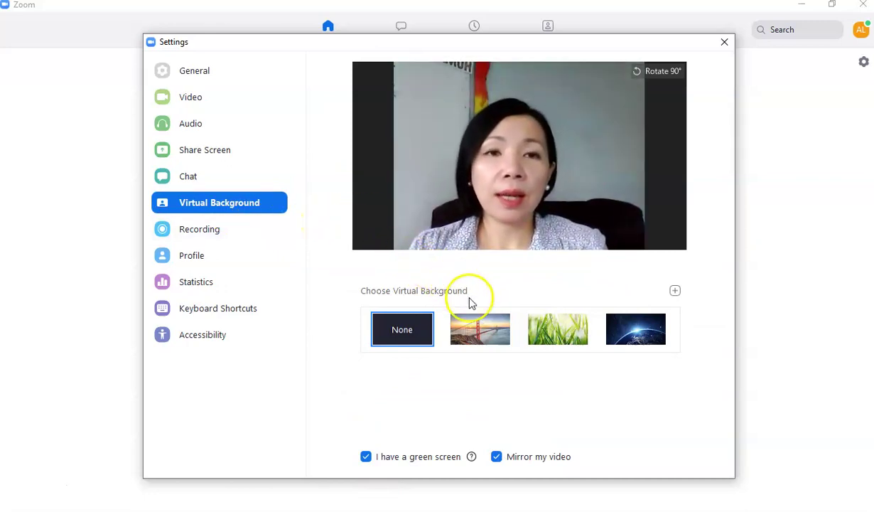
left_click(506, 340)
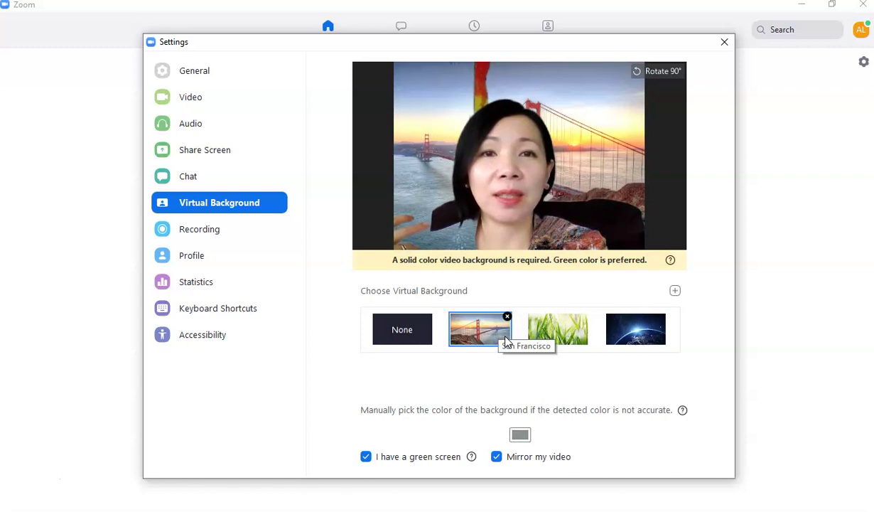
left_click(559, 337)
left_click(638, 331)
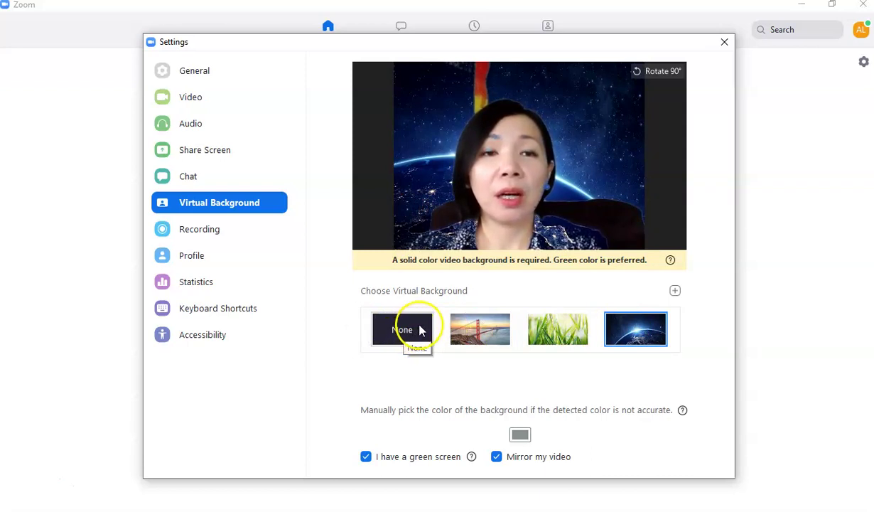
left_click(676, 293)
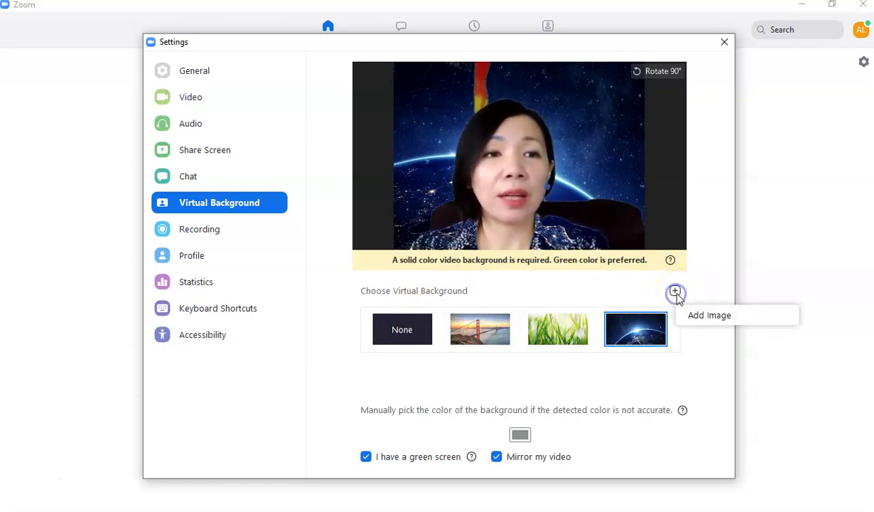
left_click(710, 324)
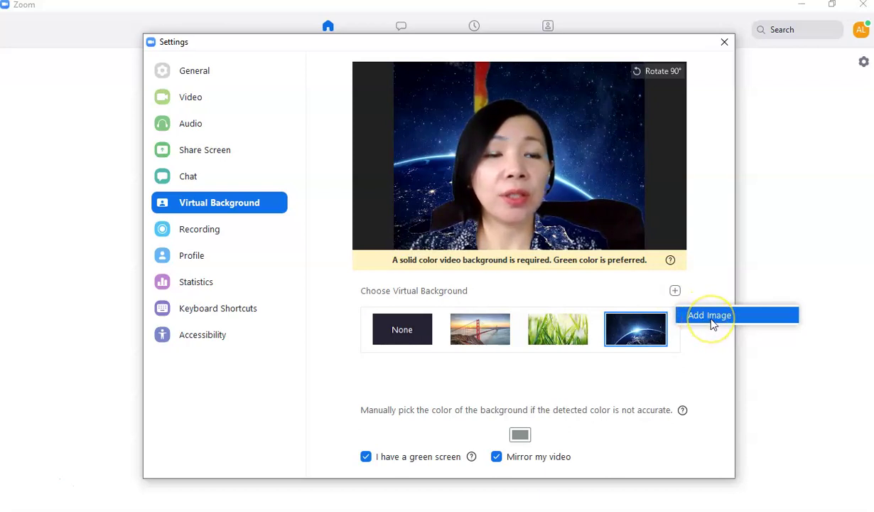
left_click(705, 339)
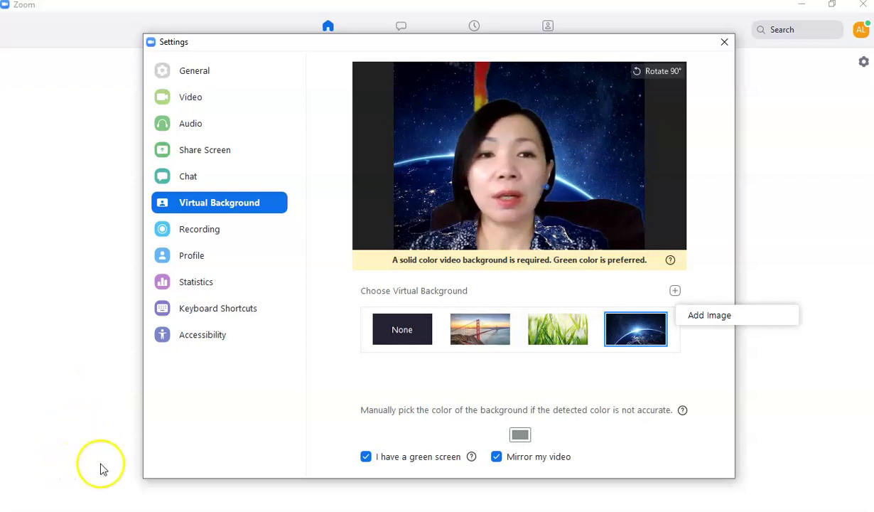
- Show the Recording page with the local recording location and recording options
left_click(186, 234)
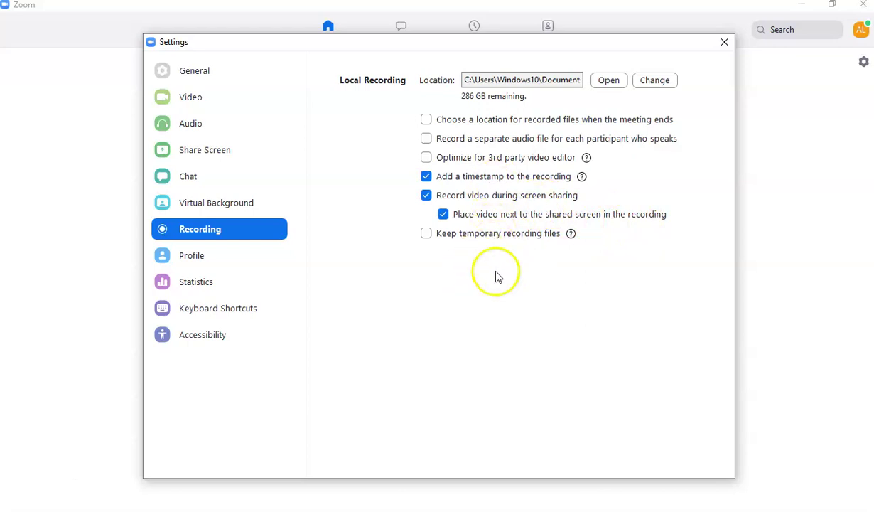
- View Profile, move the Settings window slightly lower, and show the Statistics page
left_click(210, 256)
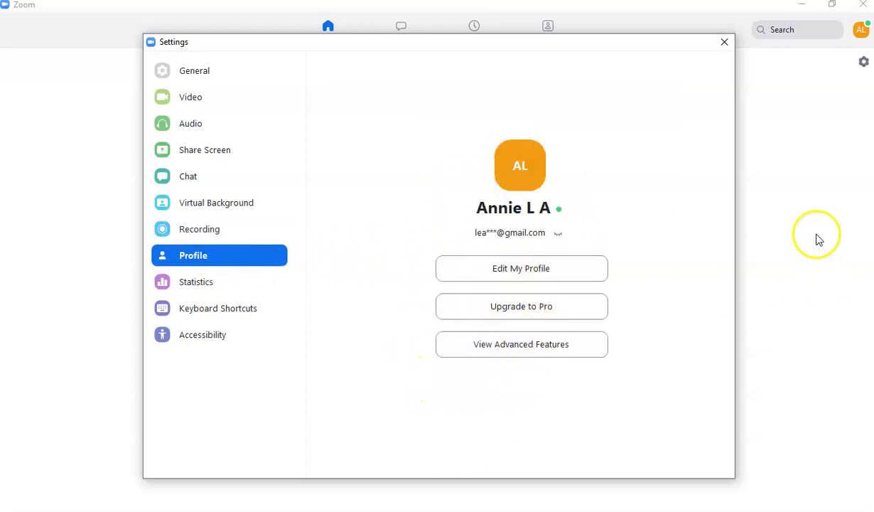
left_click_drag(558, 47, 559, 71)
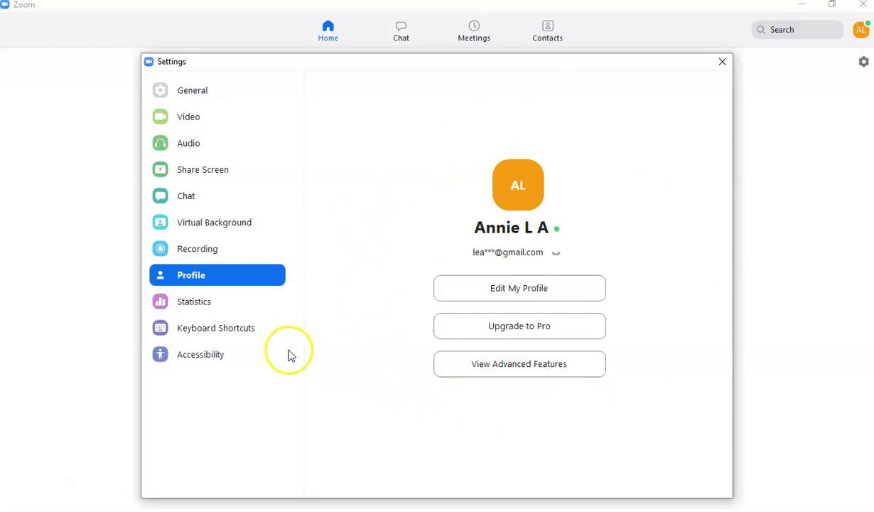
left_click(204, 309)
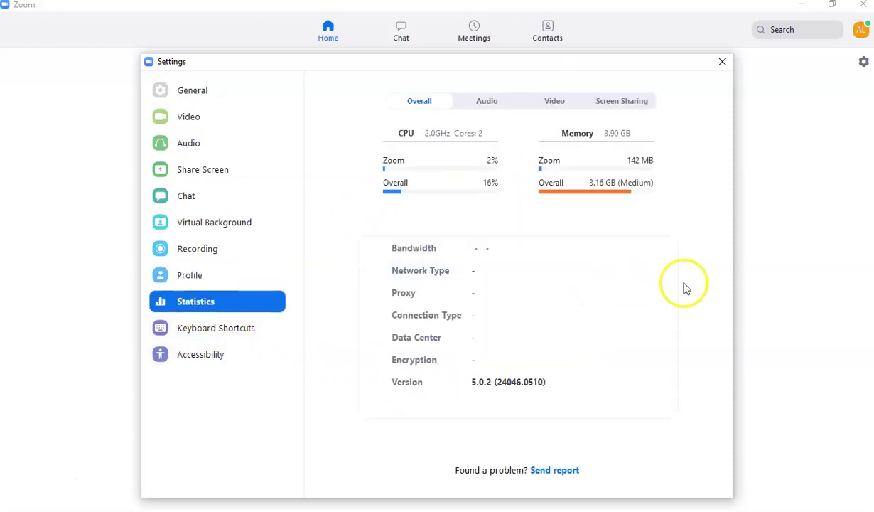
- Scroll the Keyboard Shortcuts list to the final chat shortcuts, then move to Accessibility
left_click(246, 329)
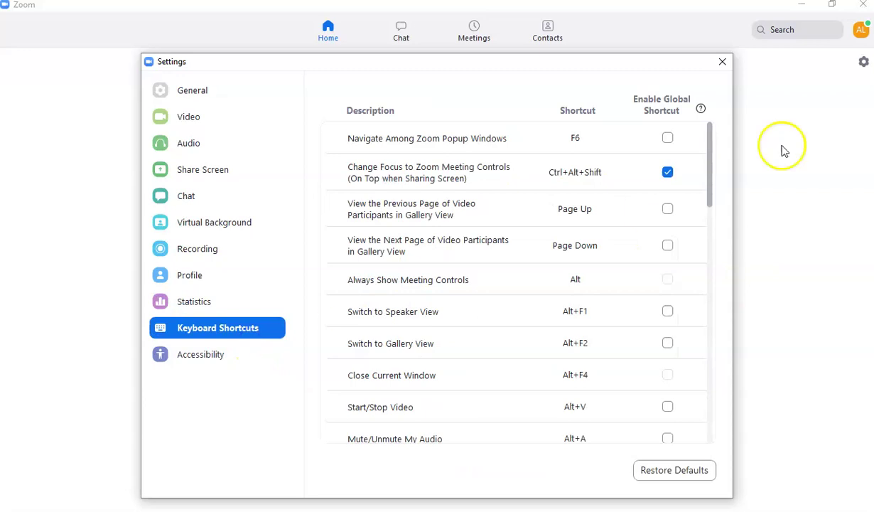
scroll(638, 310, "down", 1)
scroll(638, 309, "down", 3)
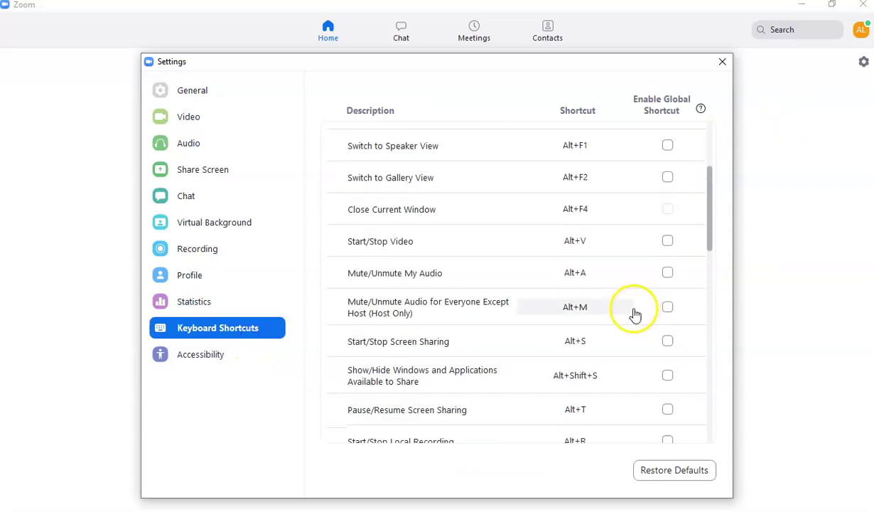
scroll(636, 312, "down", 1)
scroll(636, 316, "down", 10)
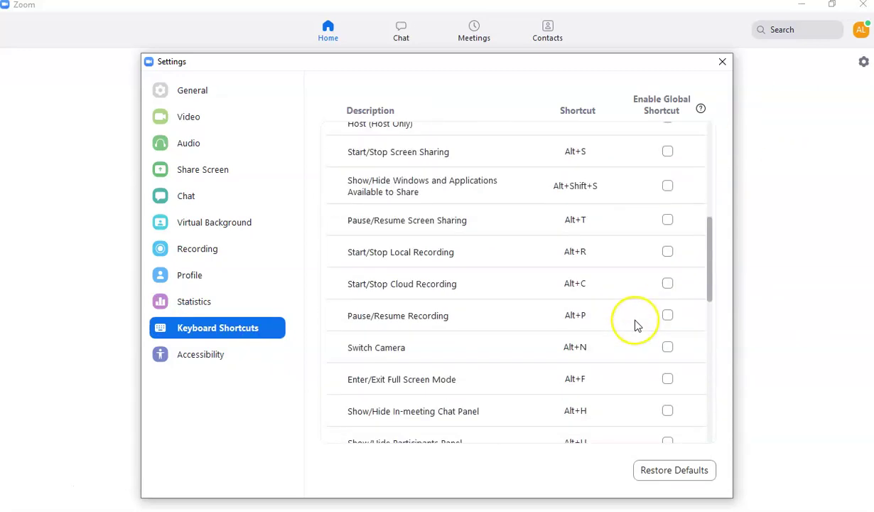
scroll(639, 327, "down", 2)
scroll(630, 326, "up", 10)
scroll(631, 315, "up", 5)
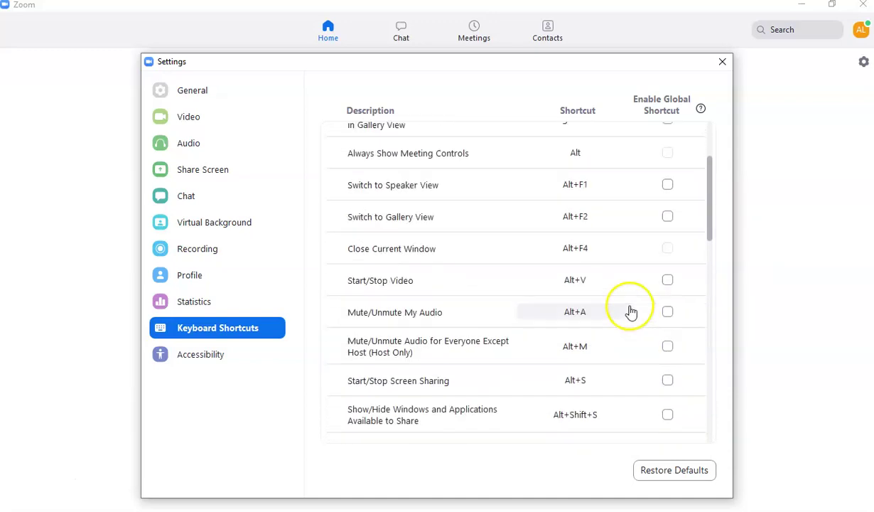
scroll(608, 324, "down", 12)
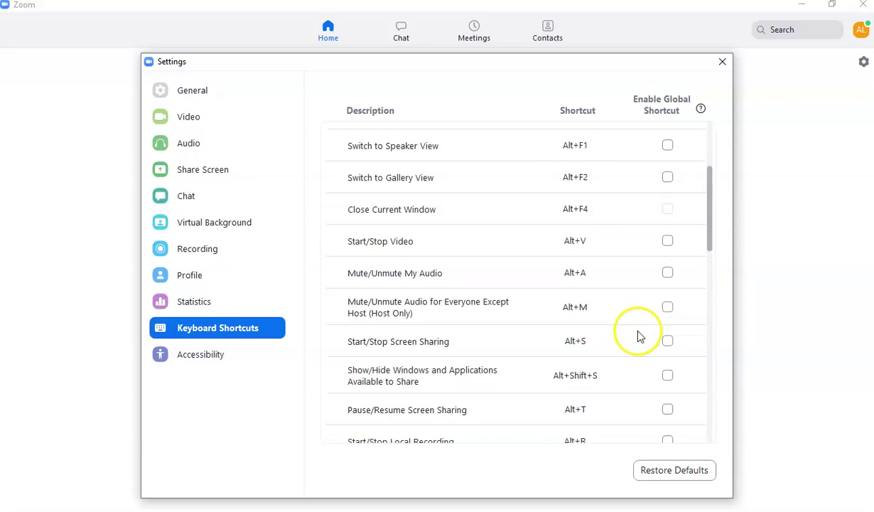
scroll(648, 320, "down", 3)
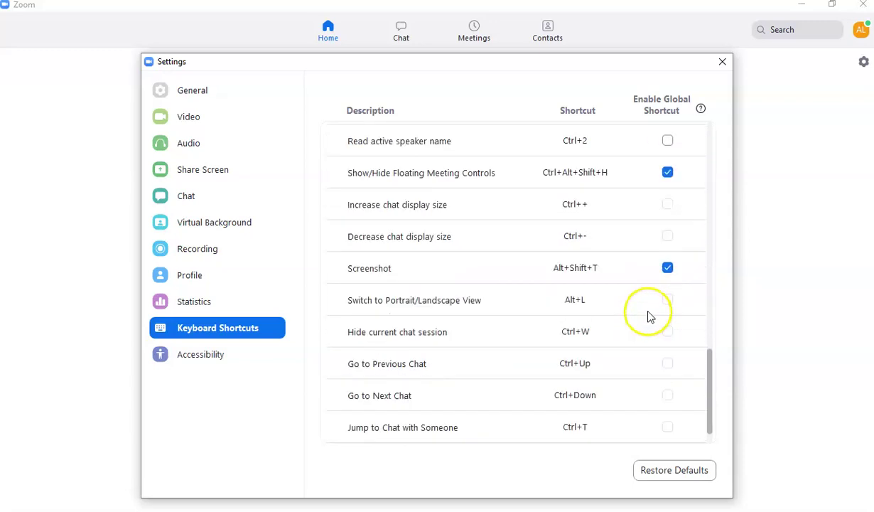
left_click(188, 354)
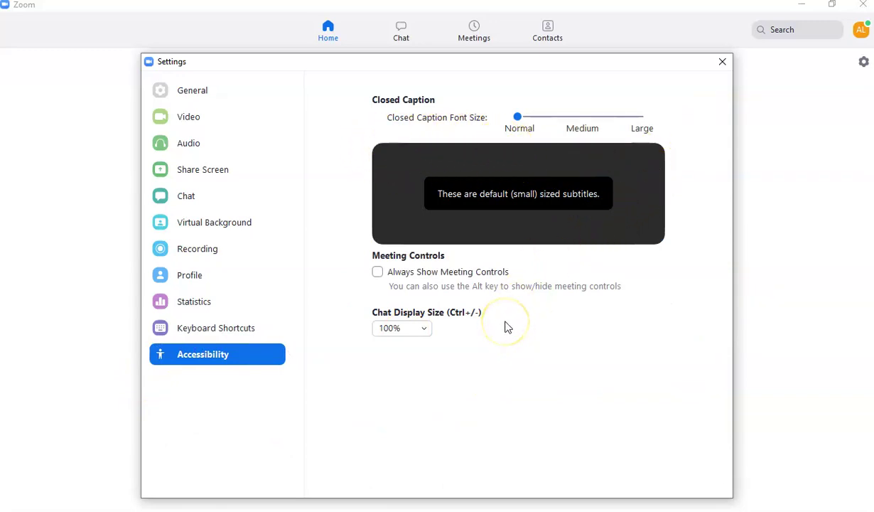
- Close Settings after reviewing Accessibility: Normal captions, meeting controls not always shown, 100% chat size
left_click(722, 63)
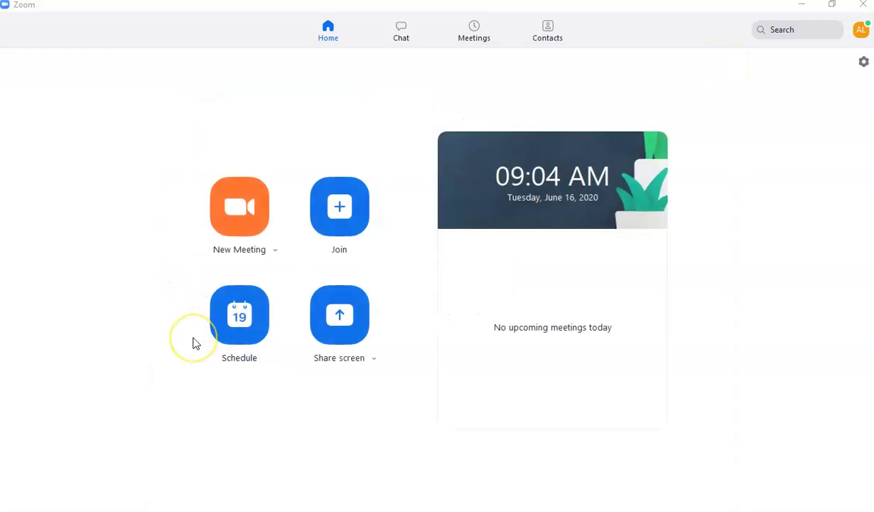